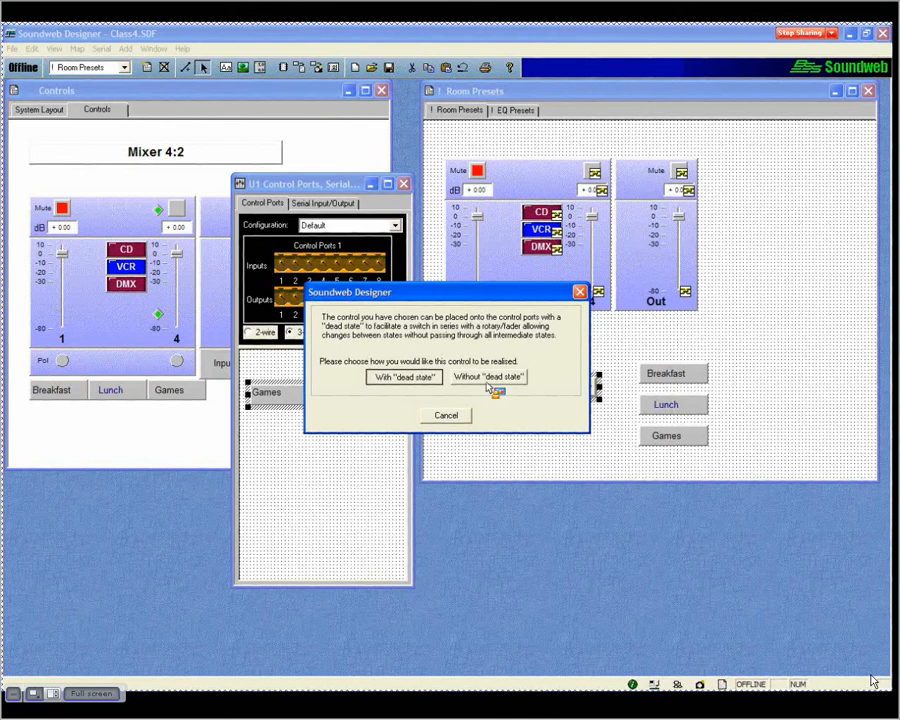
- Assign the preset drop-down to the control inputs without a dead state, and delete it from the control ports and their page
left_click(488, 380)
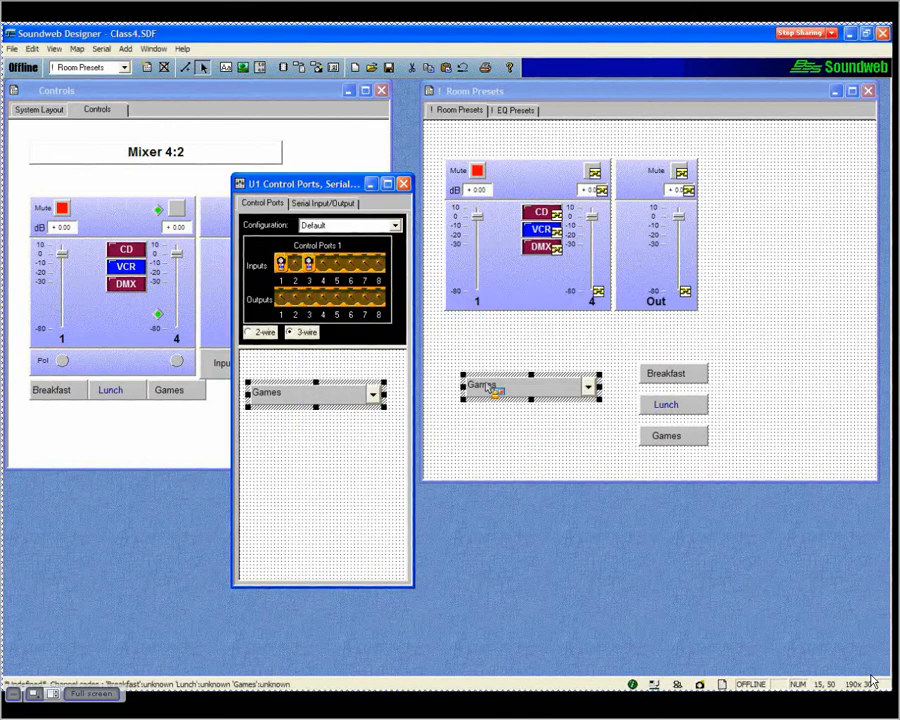
left_click(308, 271)
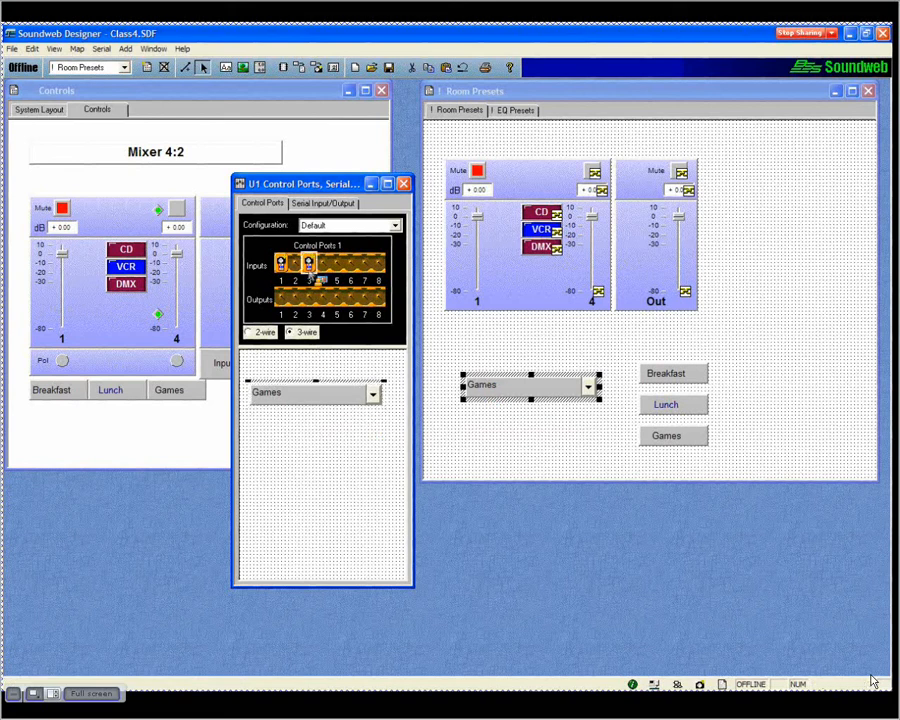
key("Delete")
left_click_drag(316, 277, 343, 403)
left_click(337, 400)
key("Delete")
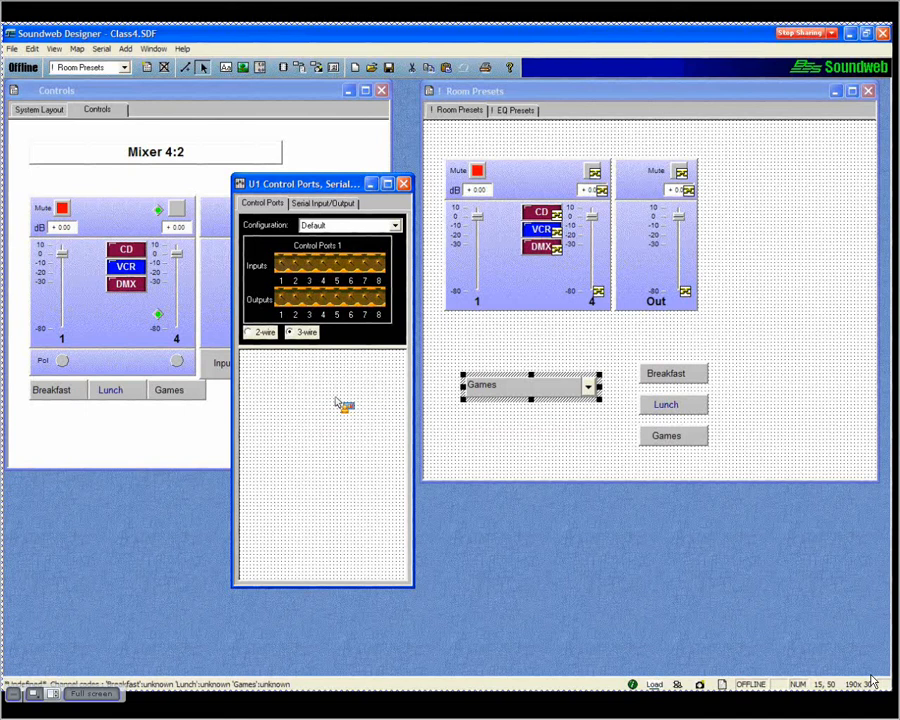
- Place the Breakfast, Lunch and Games preset buttons on control inputs 1 to 3 and the blank Controls button on input 5
left_click_drag(627, 375, 331, 539)
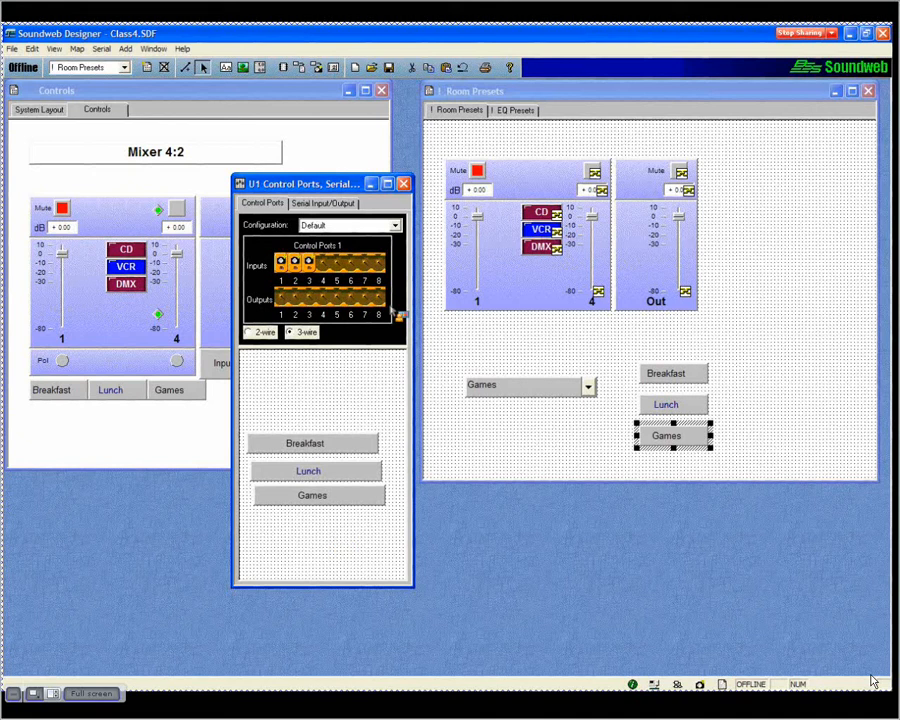
left_click_drag(356, 182, 471, 188)
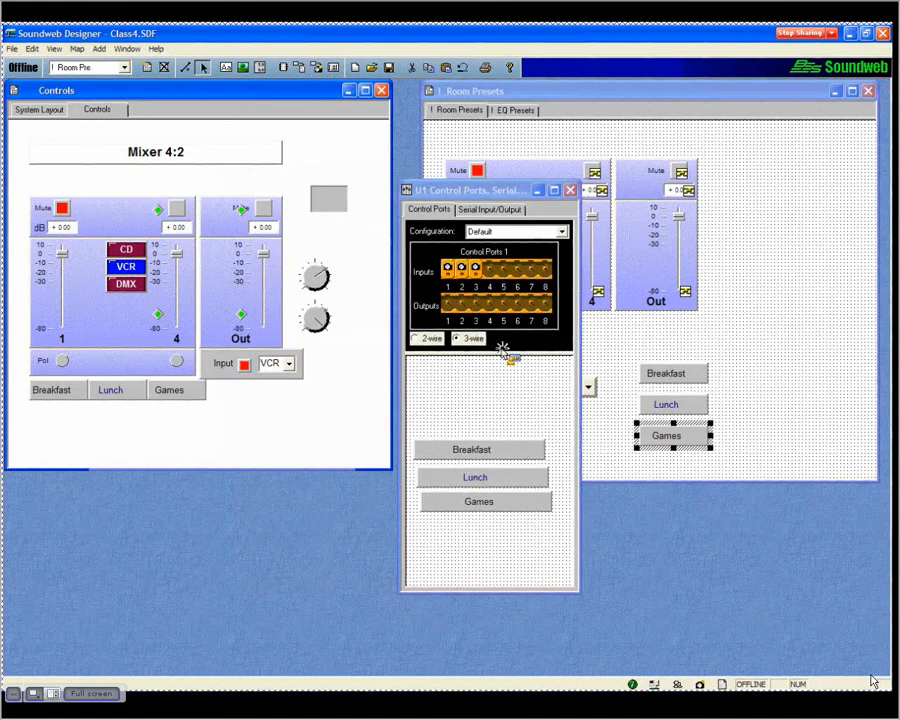
left_click(502, 275)
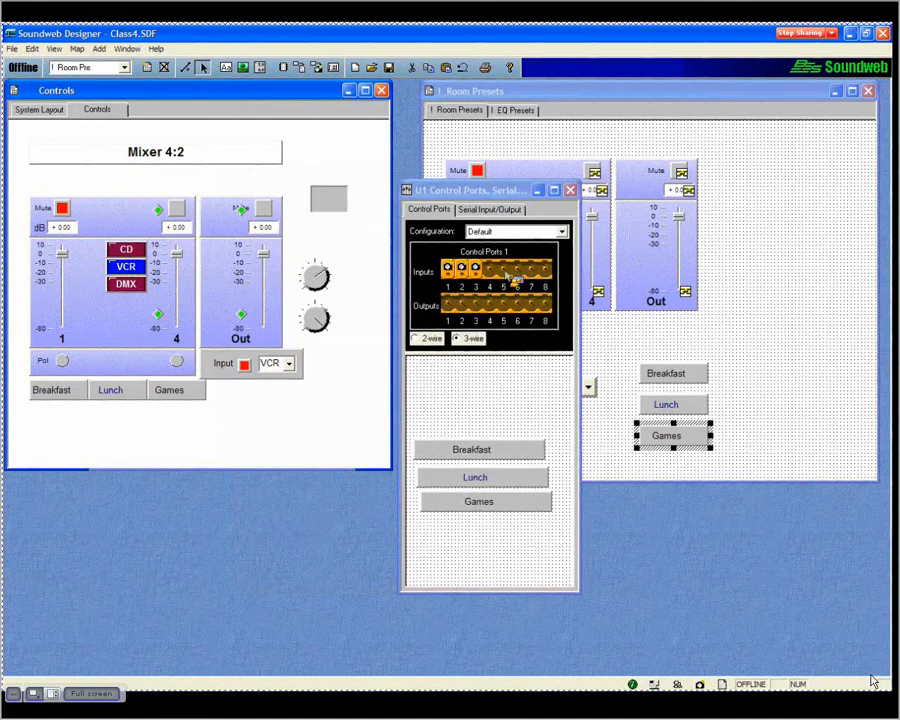
left_click(490, 393)
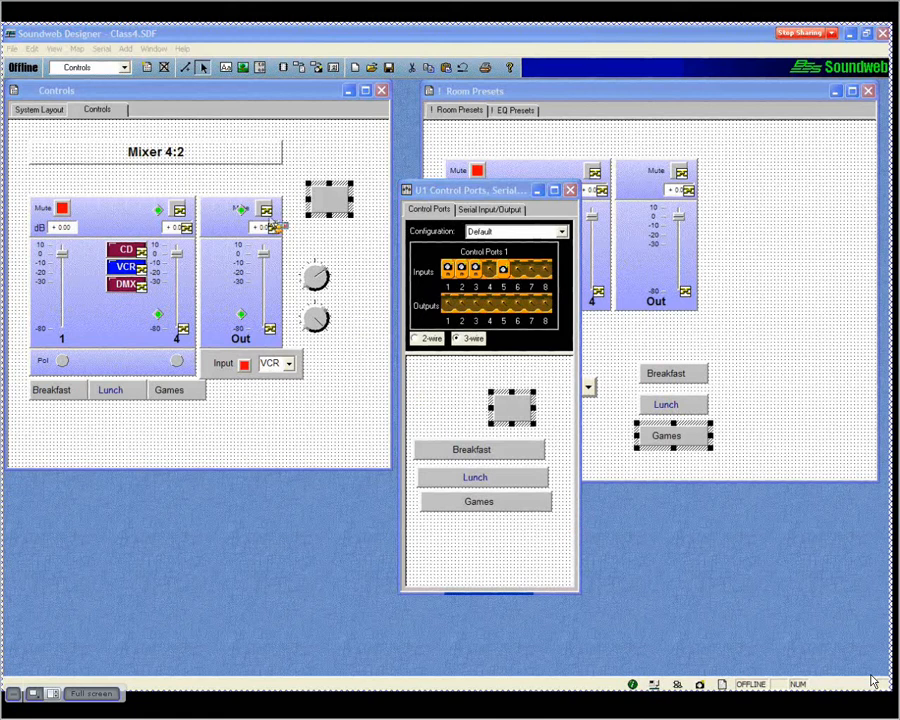
- Place the Out mute button on control input 1, and morph a second copy into an indicator assigned to output 1 as Normal
left_click_drag(266, 209, 459, 402)
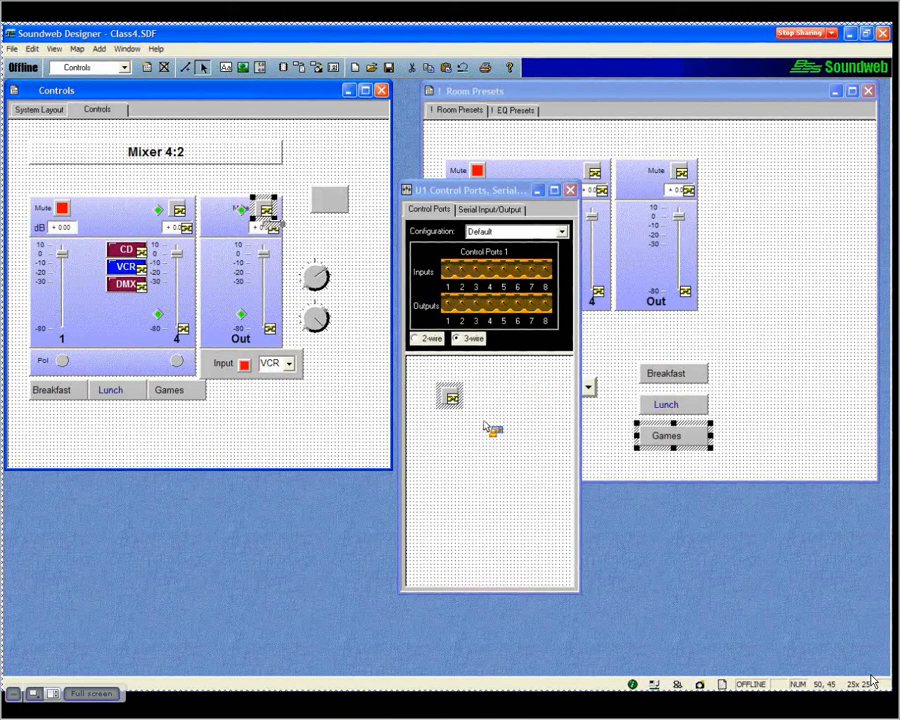
right_click(437, 446)
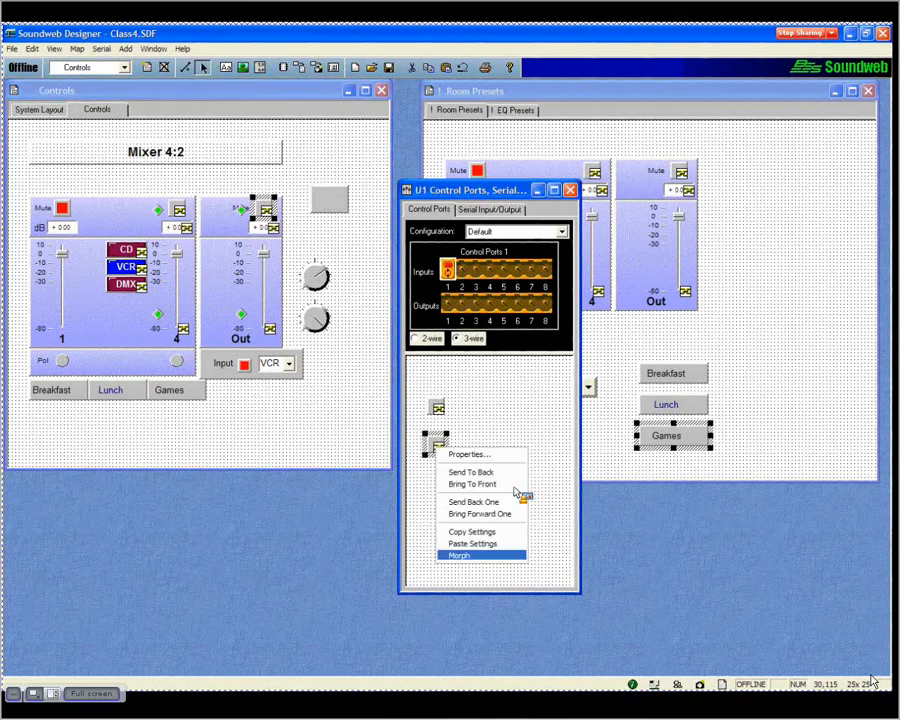
left_click(460, 550)
left_click(380, 330)
left_click(419, 419)
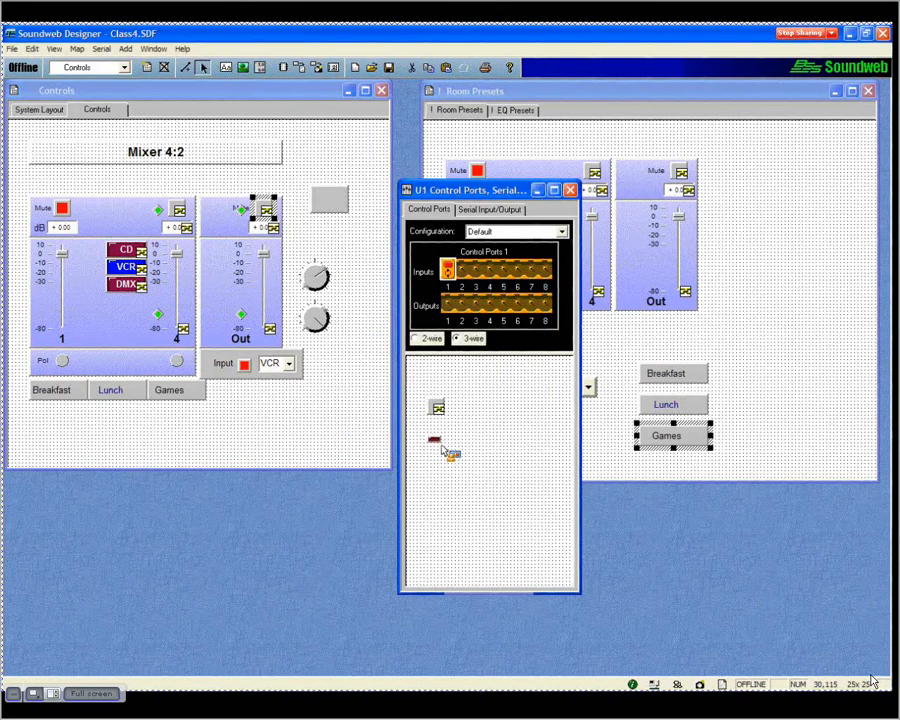
left_click_drag(446, 397, 447, 316)
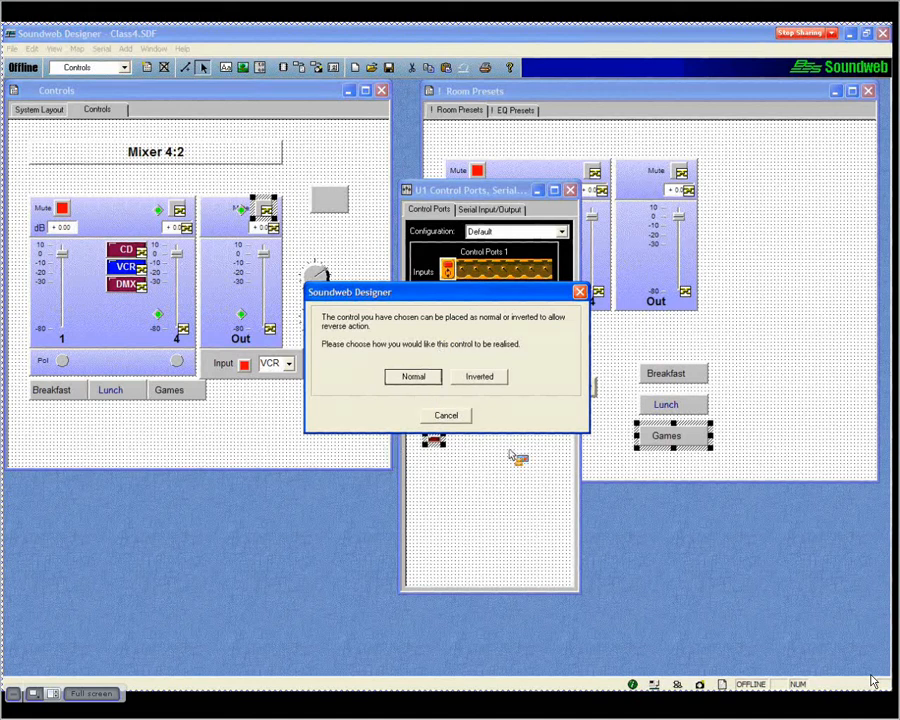
key("Return")
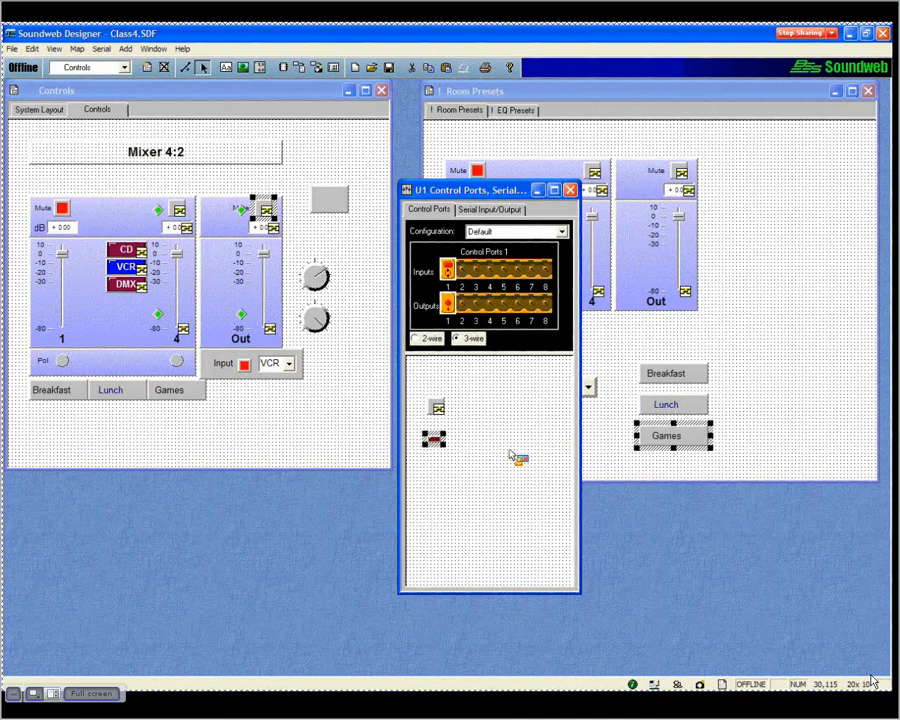
- Clear the control ports and reassign the mute button to input 1 and its indicator to output 1 as Normal
left_click_drag(510, 455, 478, 318)
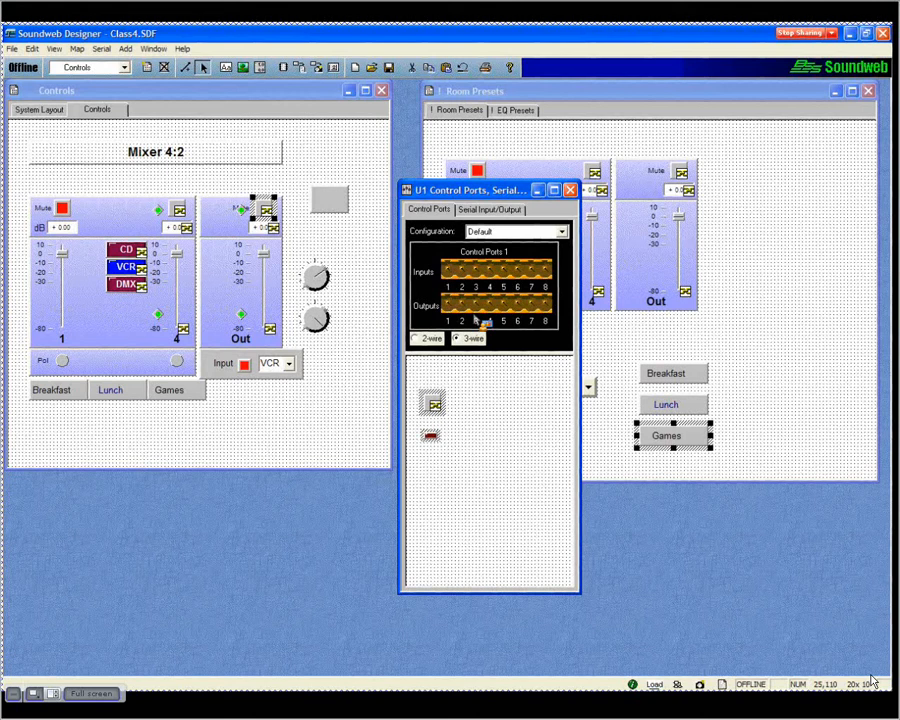
left_click_drag(481, 321, 461, 273)
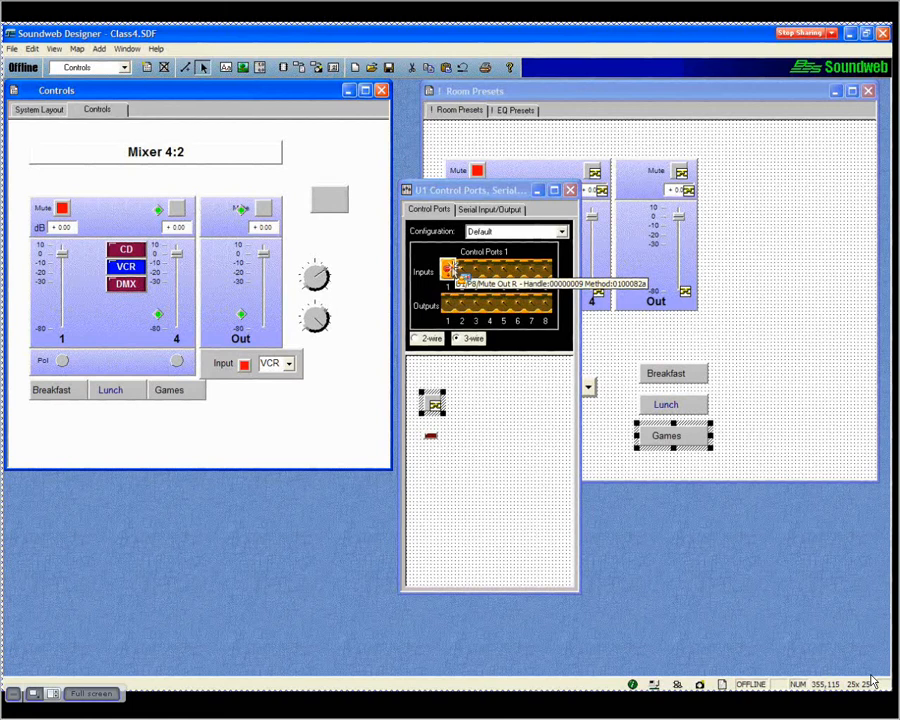
left_click_drag(454, 274, 466, 413)
left_click_drag(450, 273, 488, 402)
left_click_drag(429, 437, 456, 318)
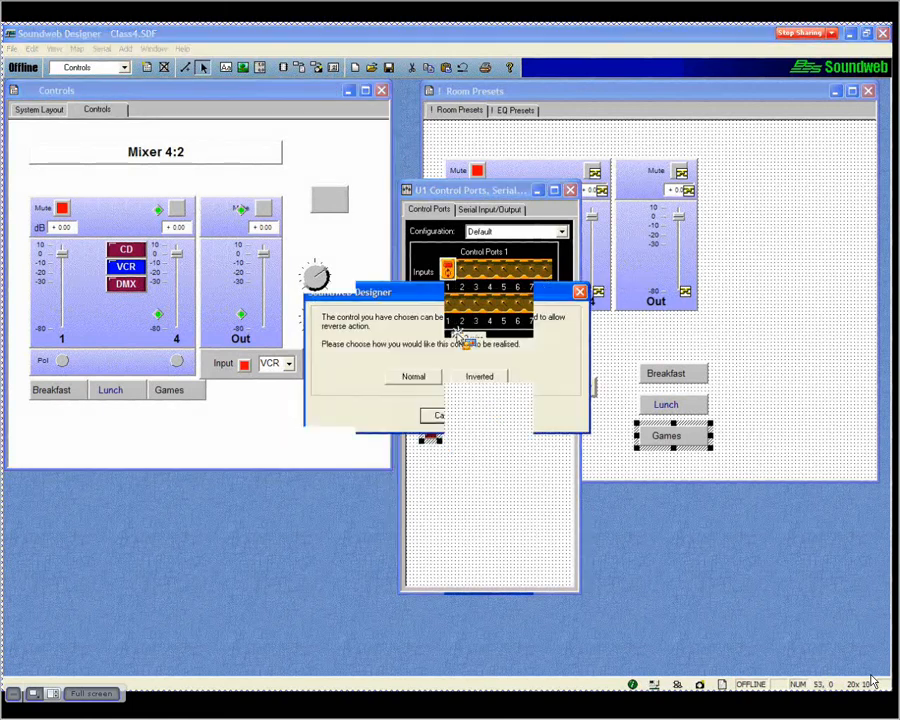
left_click_drag(425, 385, 496, 426)
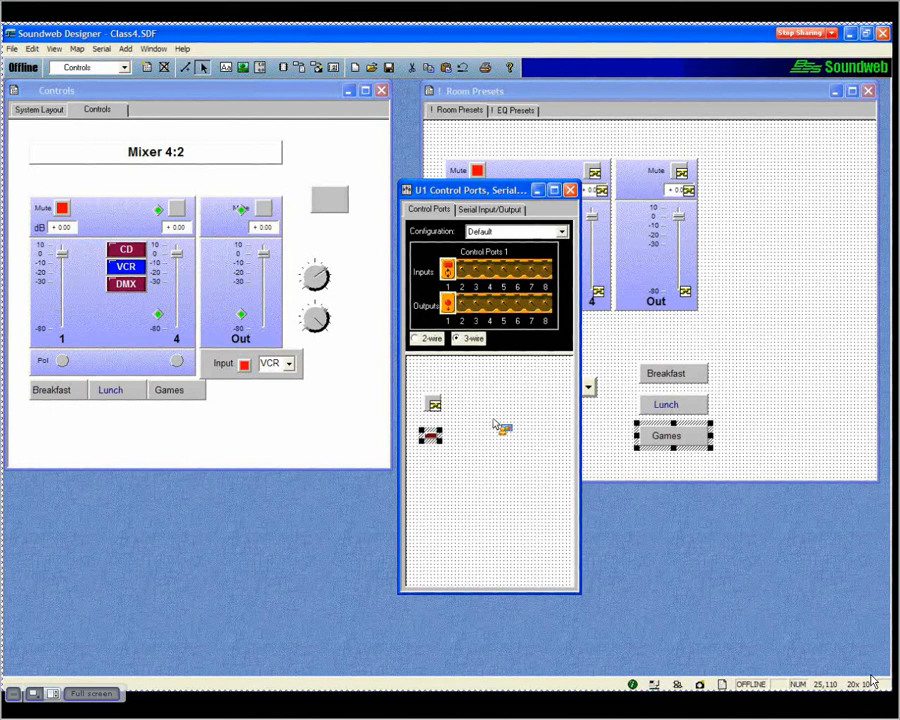
- Switch the control ports page out of design mode and toggle the mute button to test its indicator
left_click_drag(500, 427, 352, 273)
left_click_drag(352, 280, 498, 469)
key("F7")
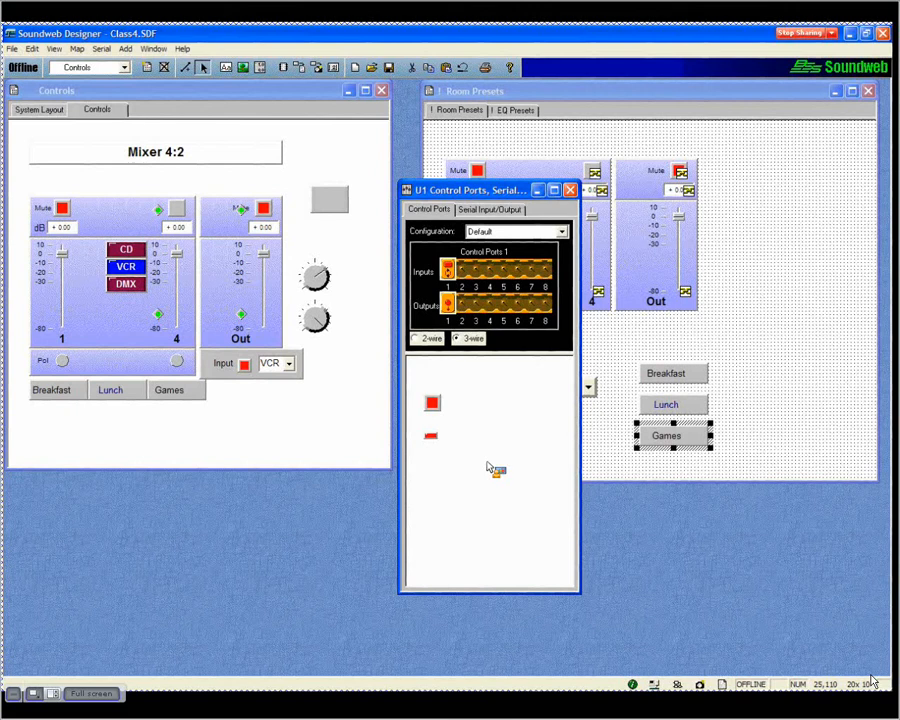
left_click(432, 403)
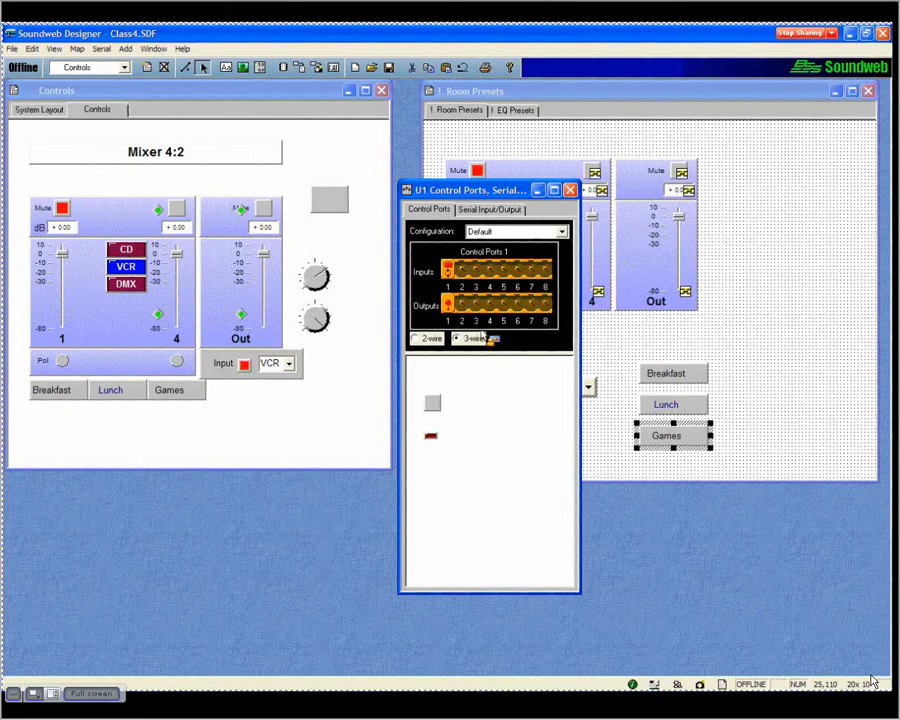
- Copy the Out fader onto the control ports page and view its input placement and morph options, cancelling both choices
key("ctrl+v")
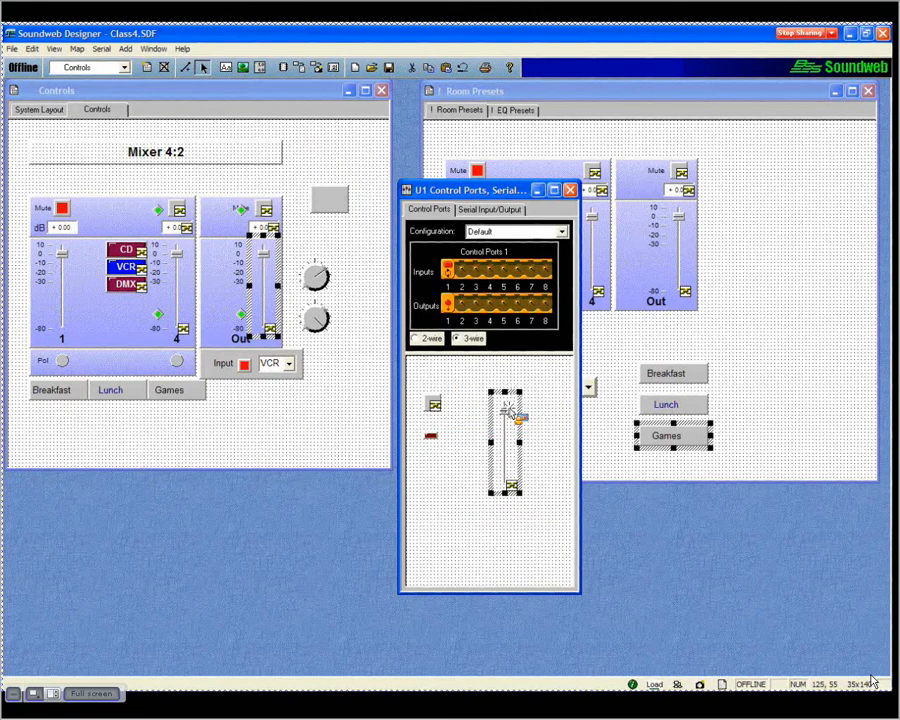
left_click_drag(510, 414, 504, 322)
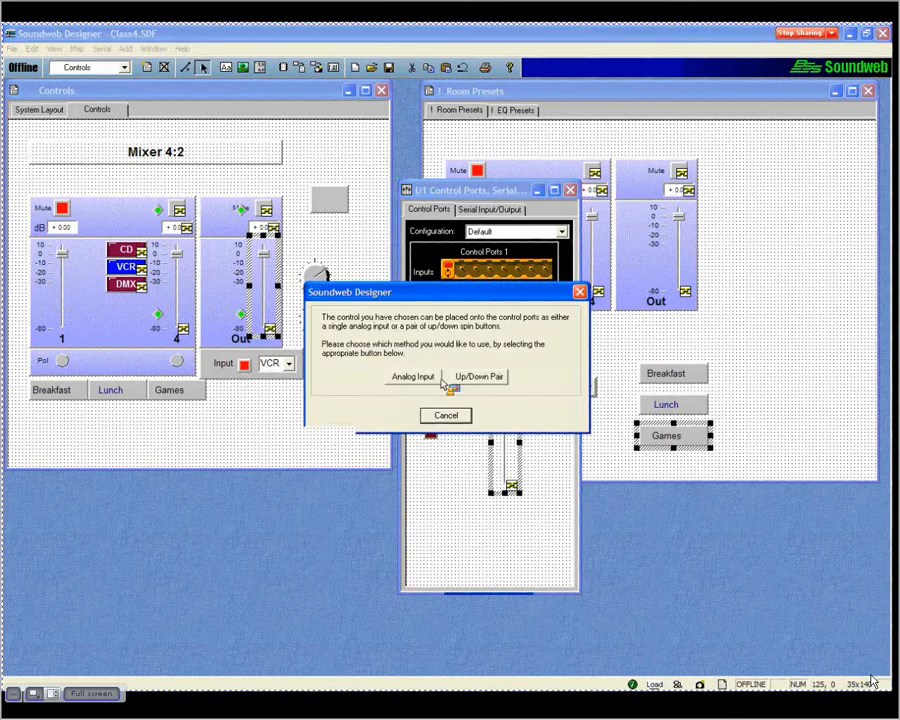
left_click(446, 412)
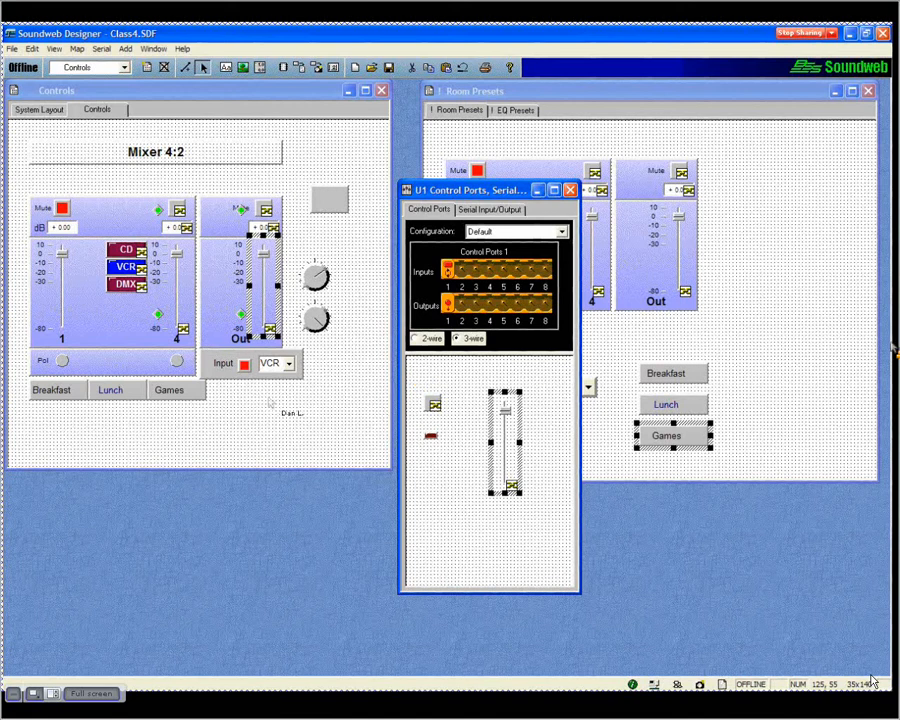
left_click(488, 336)
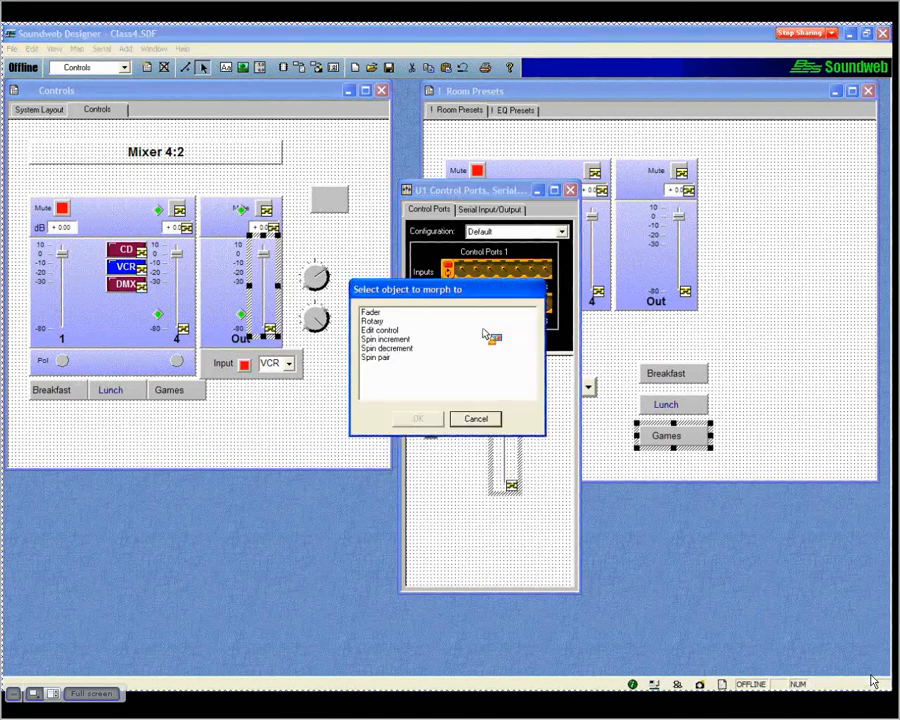
left_click(495, 423)
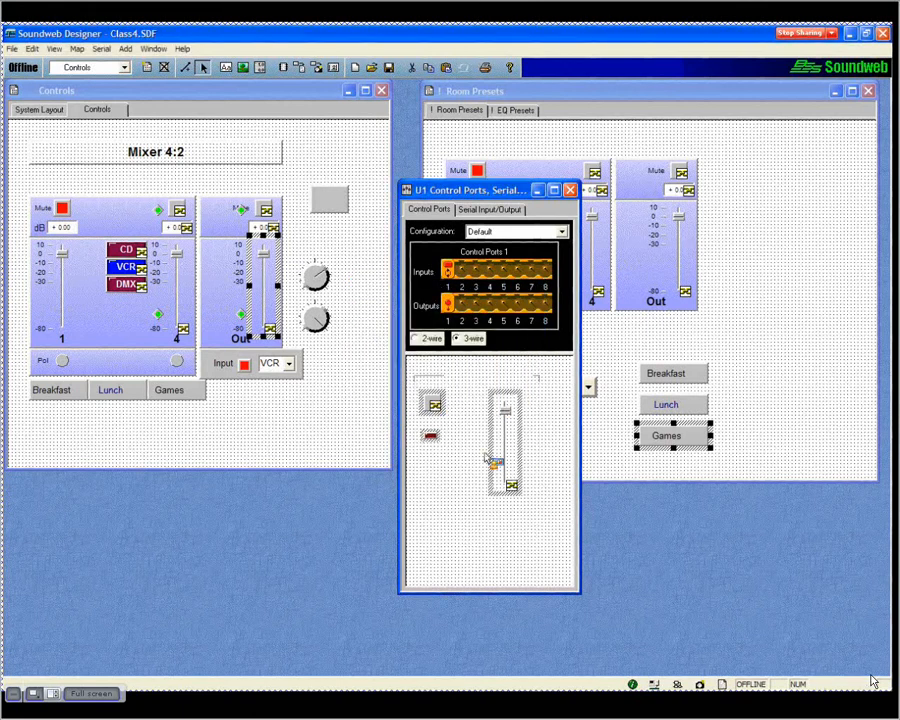
- Delete all controls from the control ports page and clear the assignments on input 1 and output 1
key("Delete")
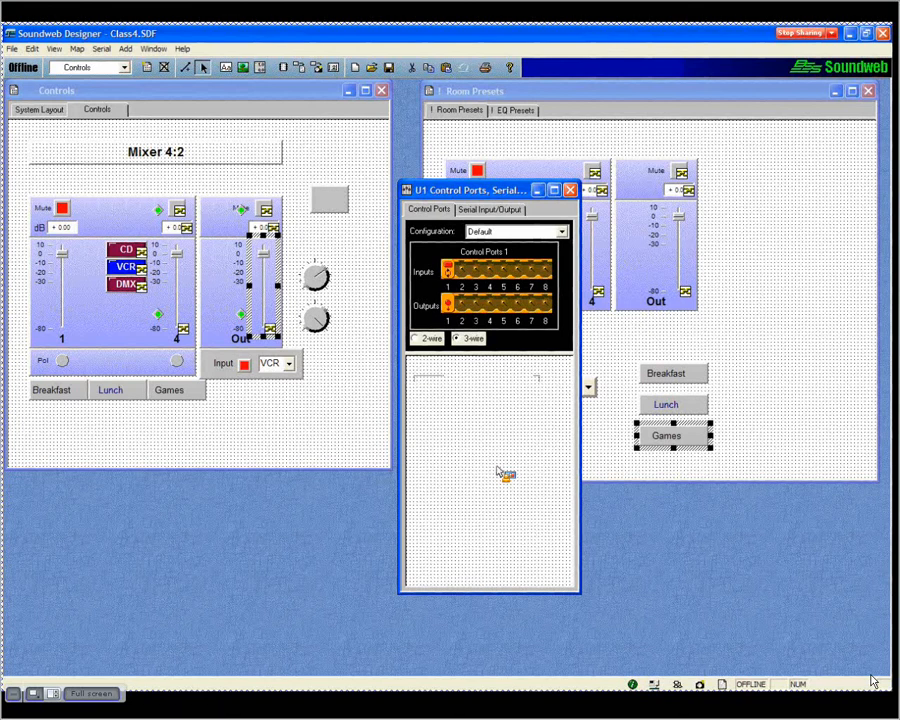
left_click(450, 304)
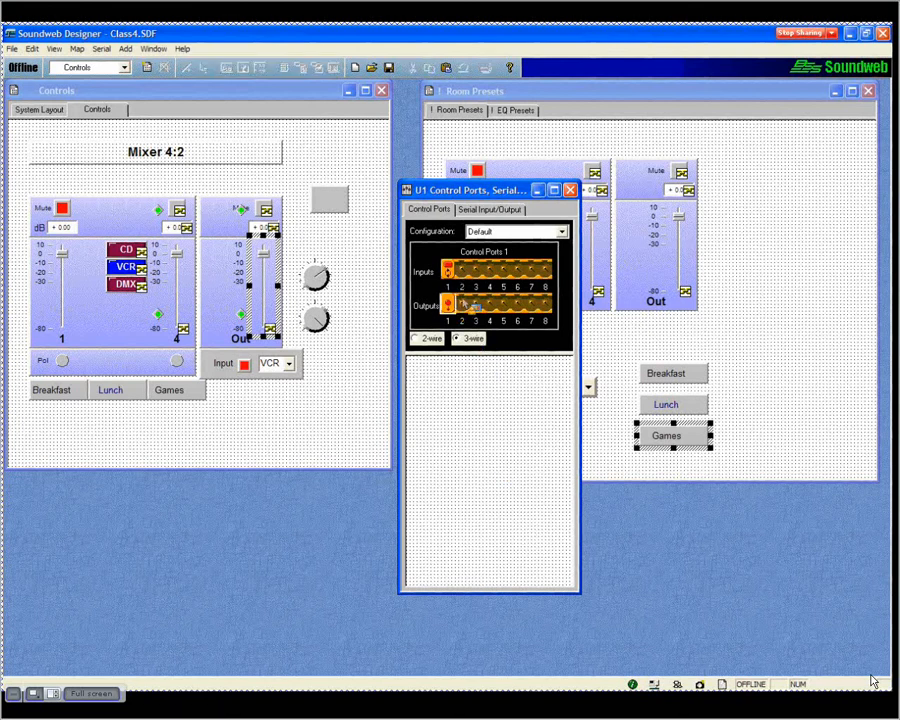
left_click_drag(470, 305, 491, 428)
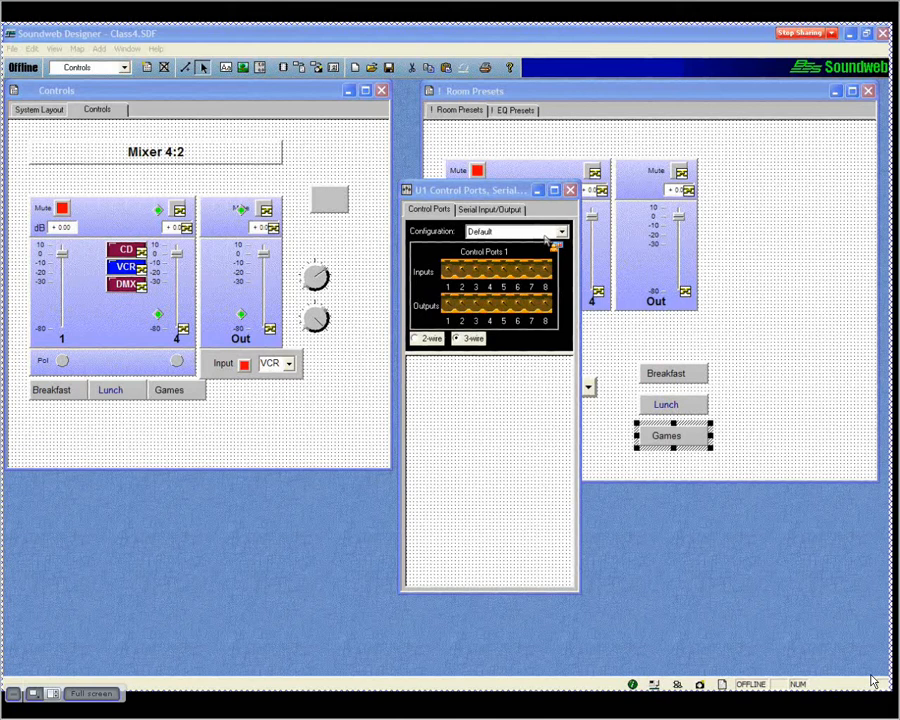
- View the available control port configurations, keeping Default selected
left_click(505, 231)
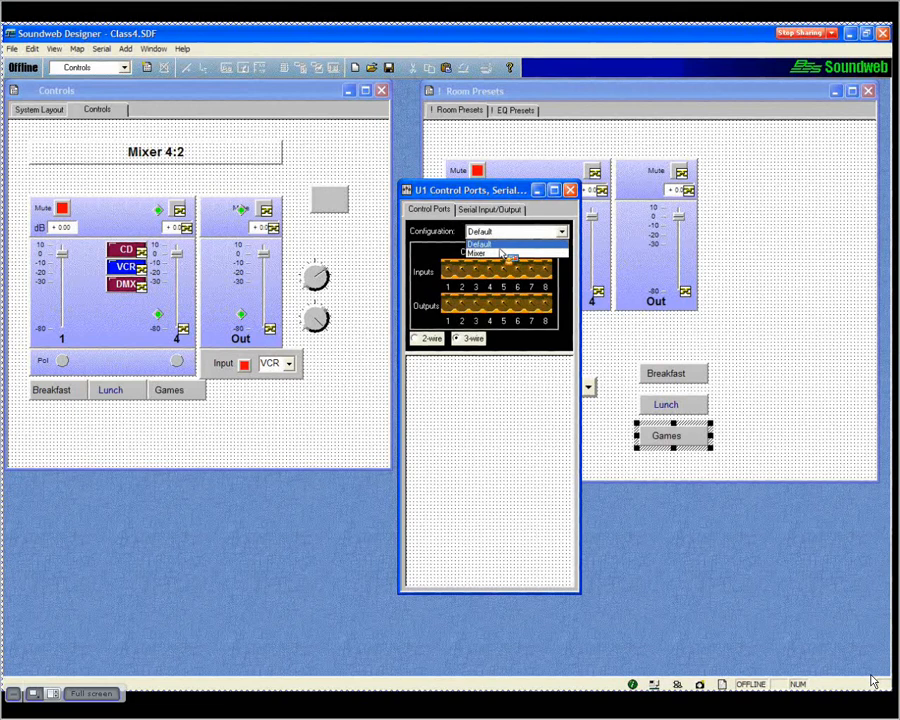
left_click(502, 401)
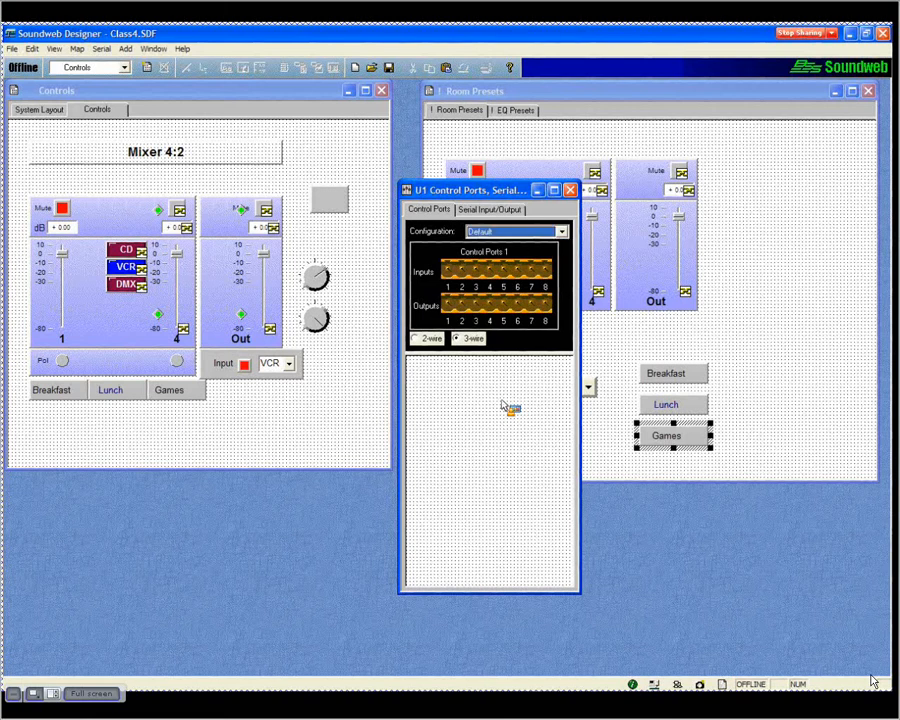
left_click(450, 270)
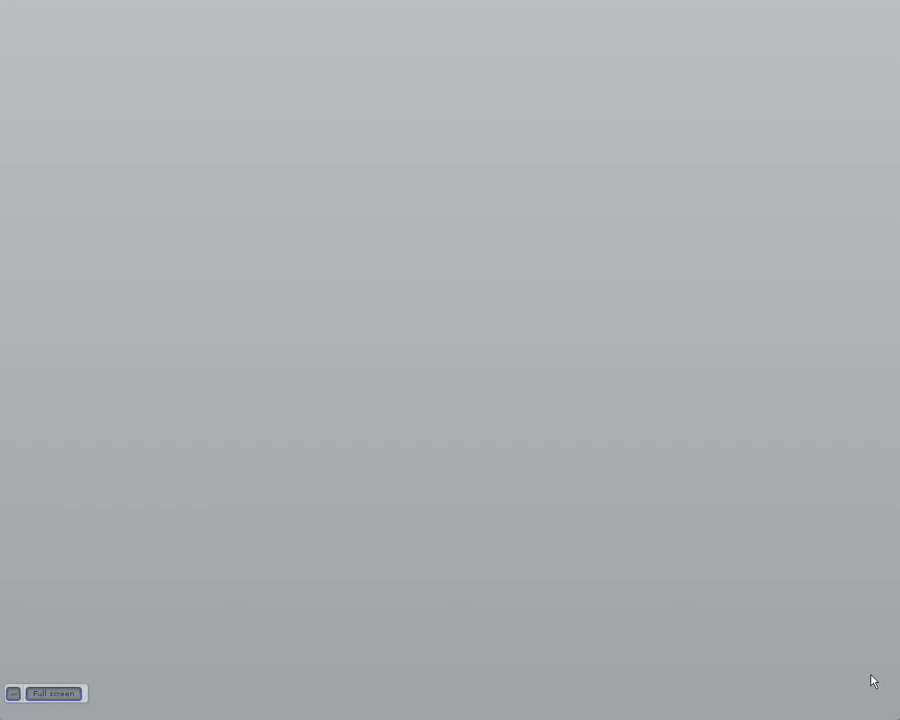
- Leave the full-screen view of the shared meeting and switch to My Screen Recorder
left_click(62, 697)
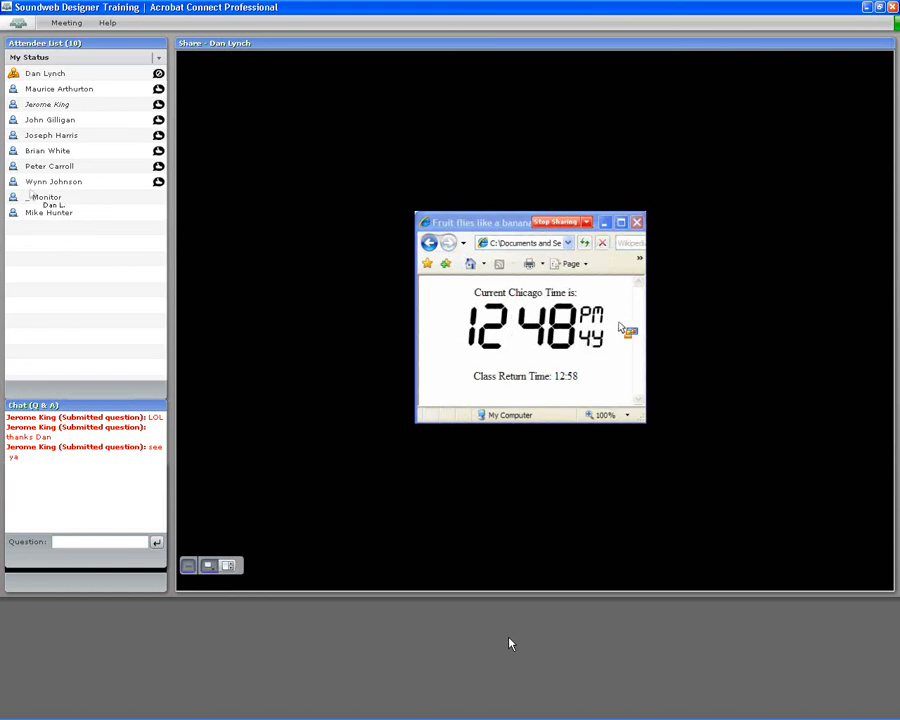
mouse_move(333, 706)
left_click(278, 709)
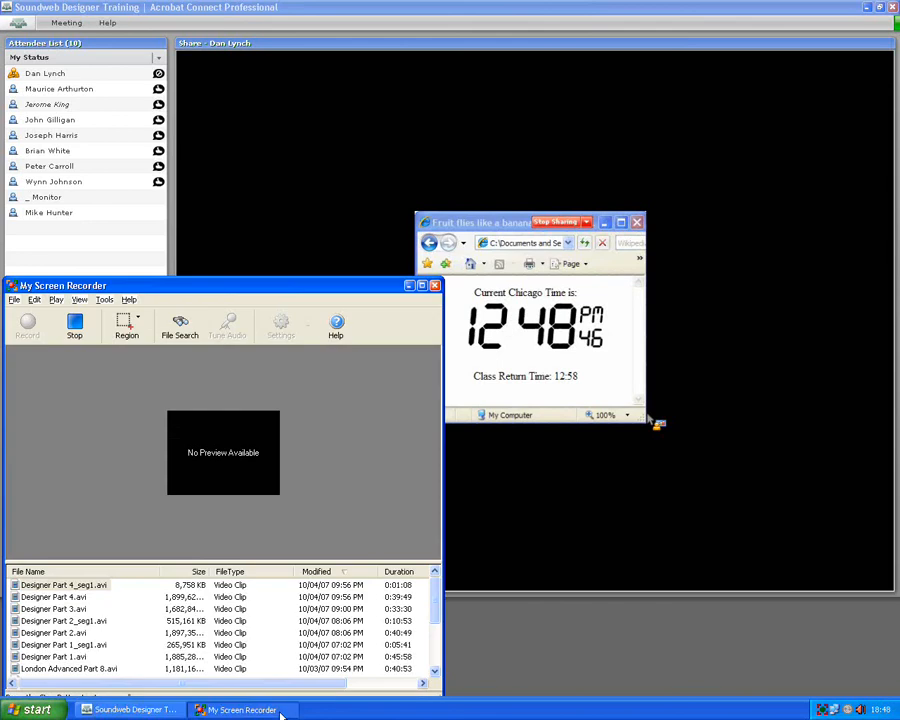